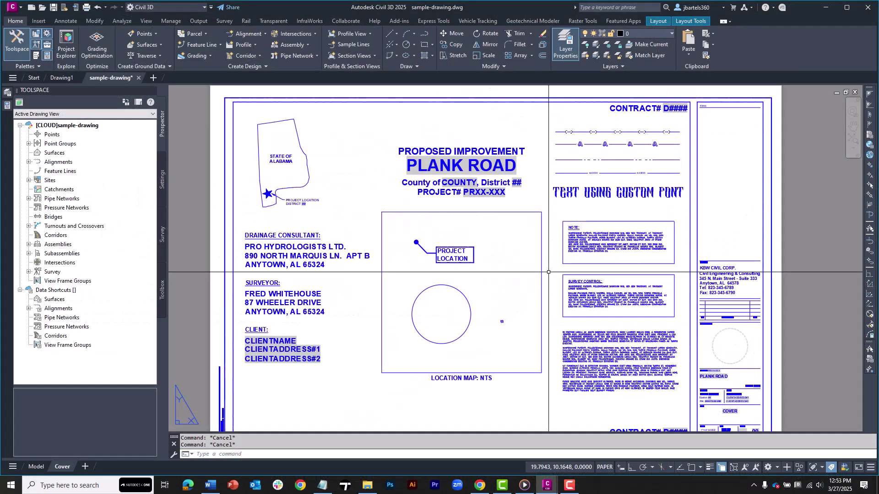
Step: Zoom and pan the Cover layout to the TEXT USING CUSTOM FONT line and NOTE box
scroll(611, 214, up, 5)
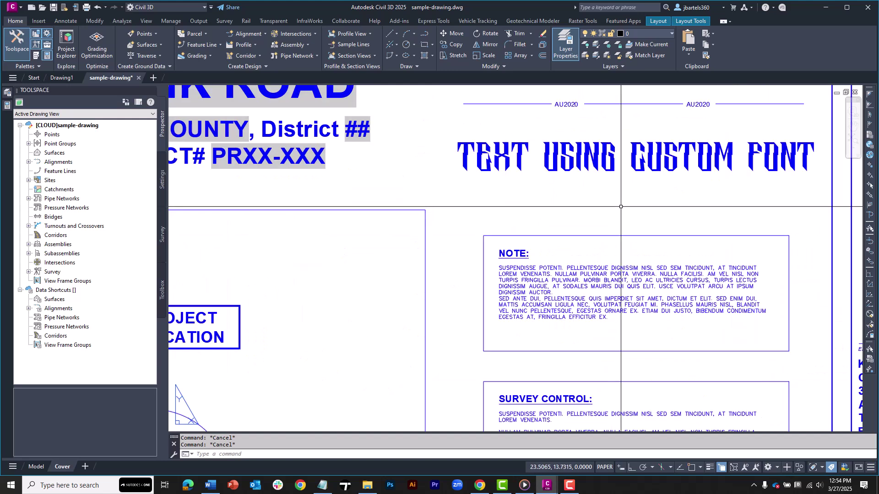
middle_drag(628, 195, 542, 361)
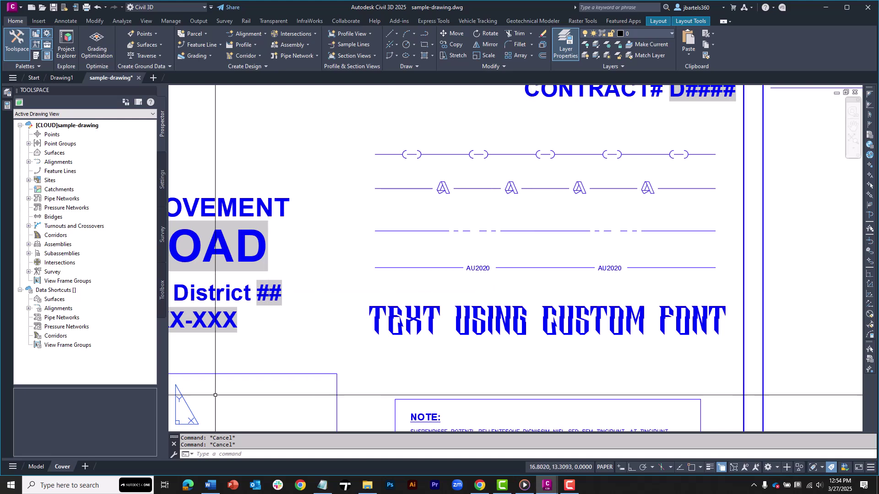
right_click(61, 465)
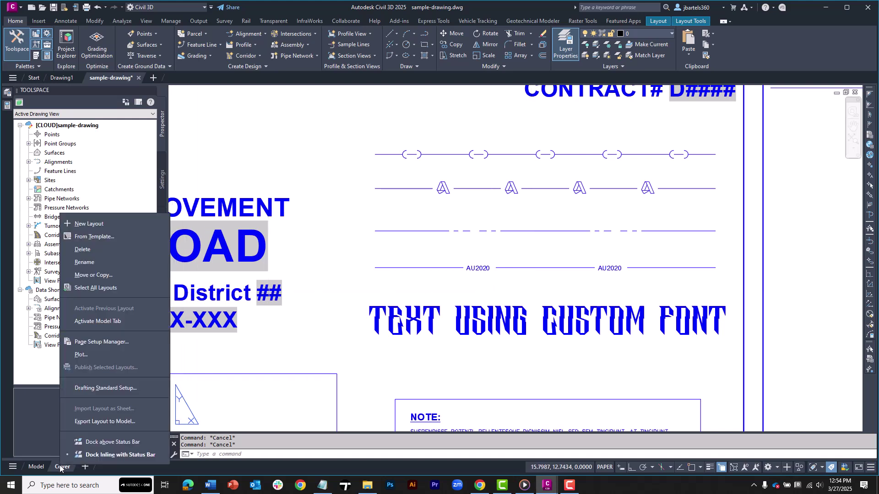
click(98, 344)
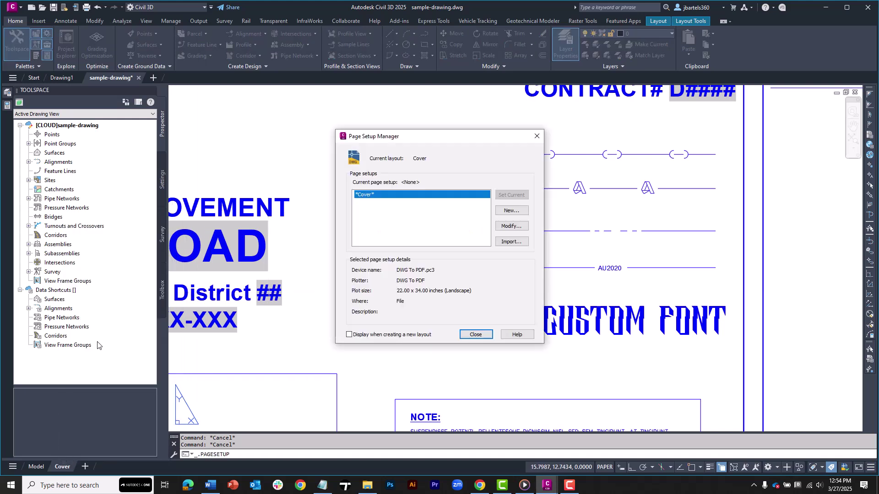
click(503, 229)
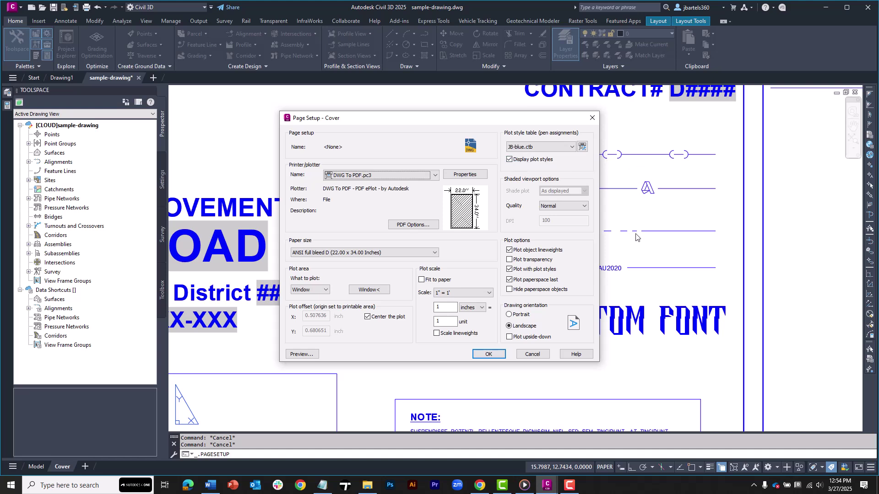
click(592, 118)
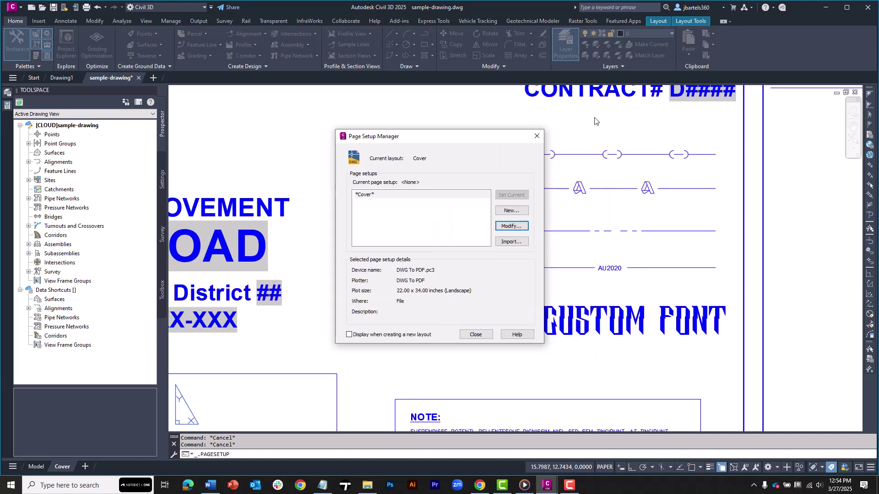
click(537, 137)
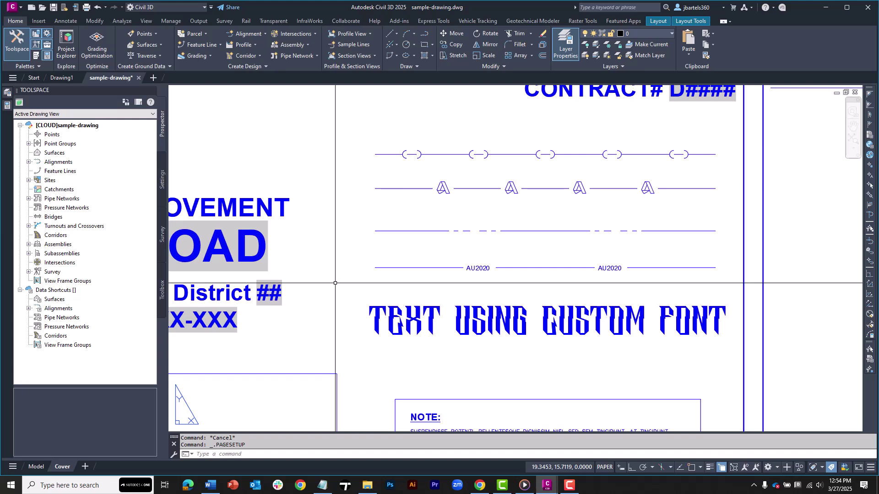
right_click(315, 245)
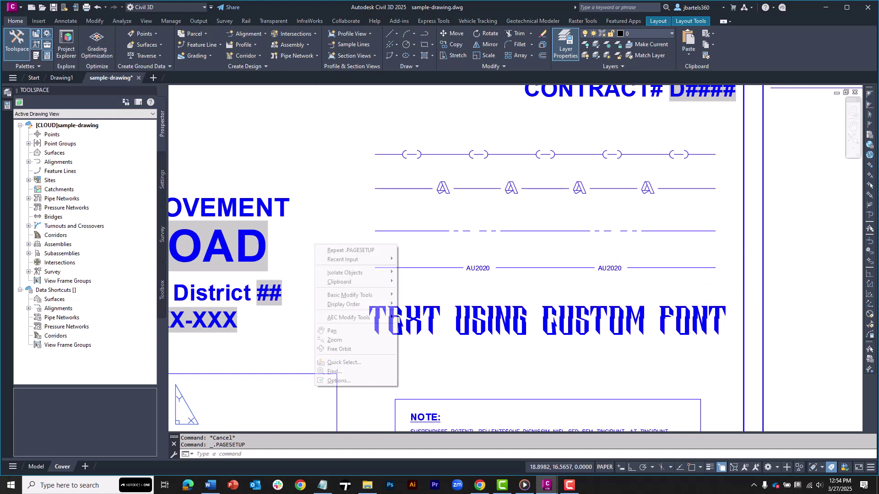
click(338, 381)
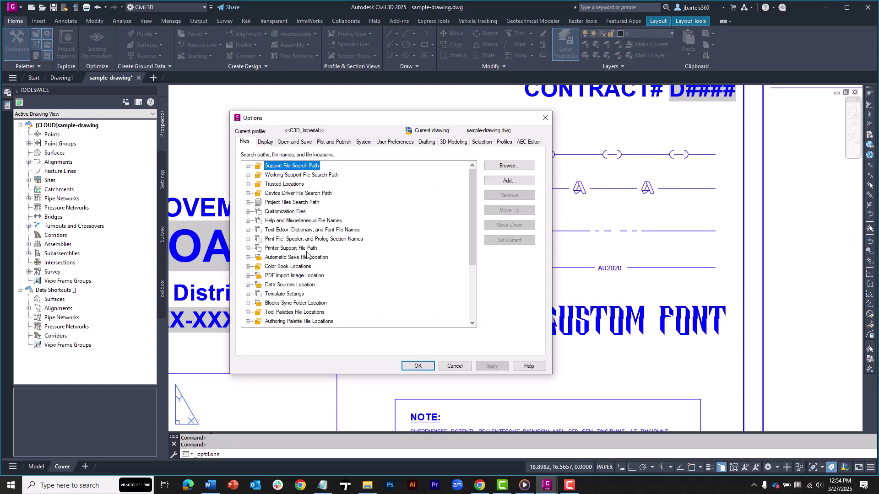
click(248, 166)
drag(471, 181, 472, 240)
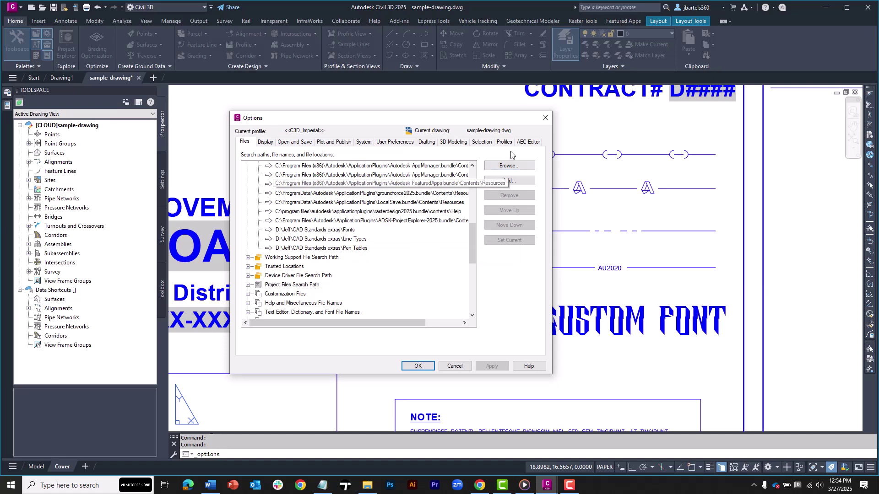
click(545, 117)
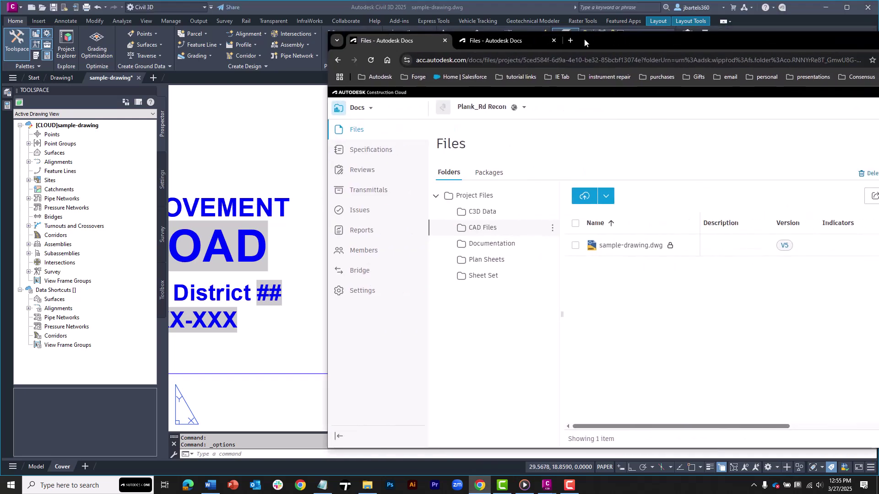
drag(583, 38, 434, 31)
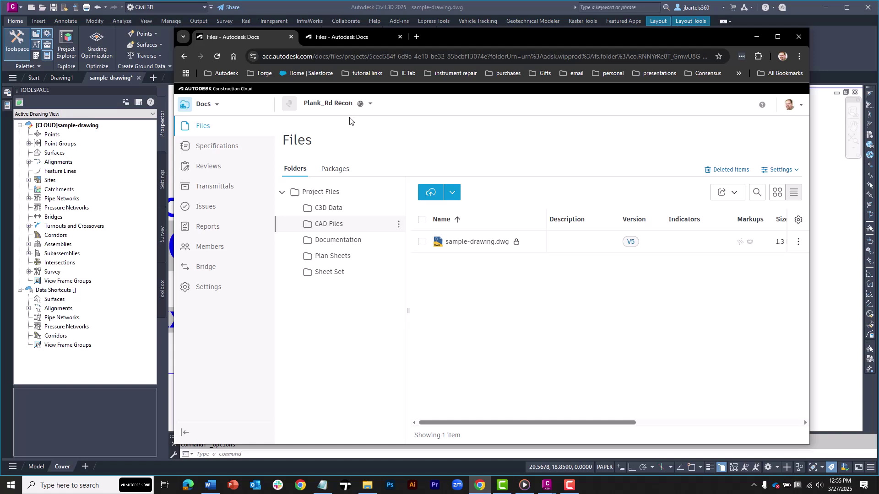
Step: Save sample-drawing.dwg to the cloud project and return to Autodesk Docs' CAD Files list showing V6
click(168, 93)
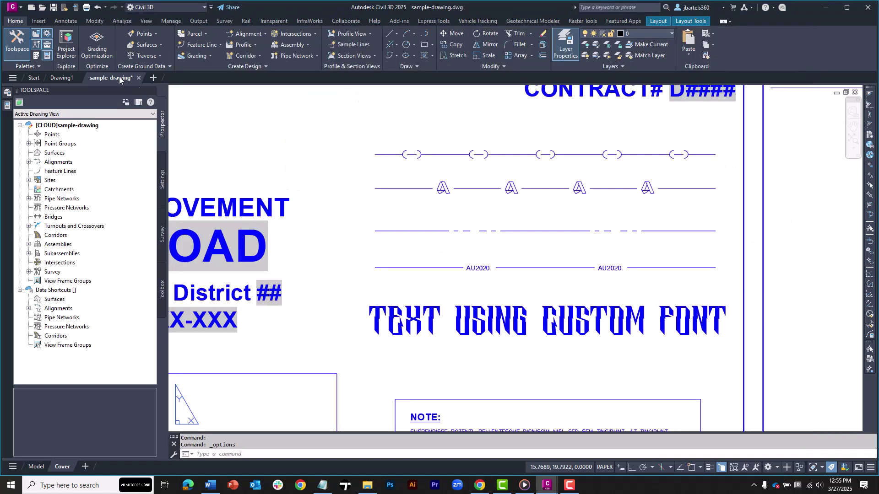
click(53, 8)
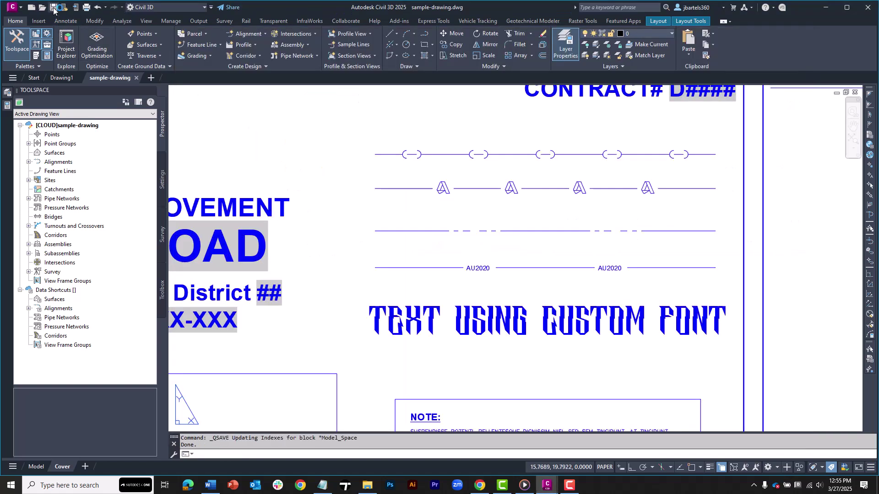
click(479, 486)
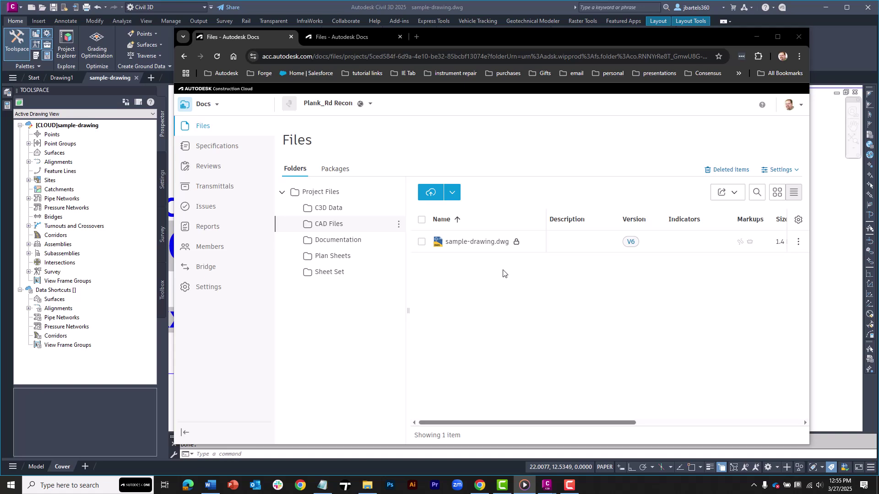
click(481, 244)
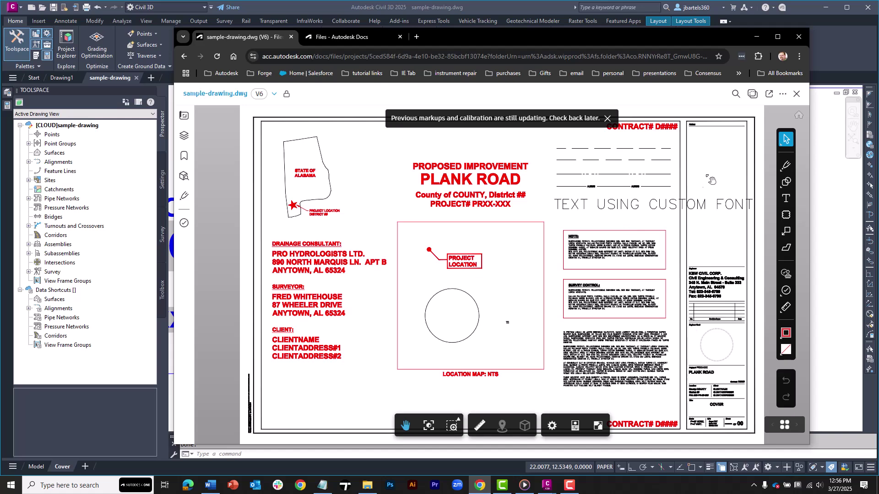
click(796, 97)
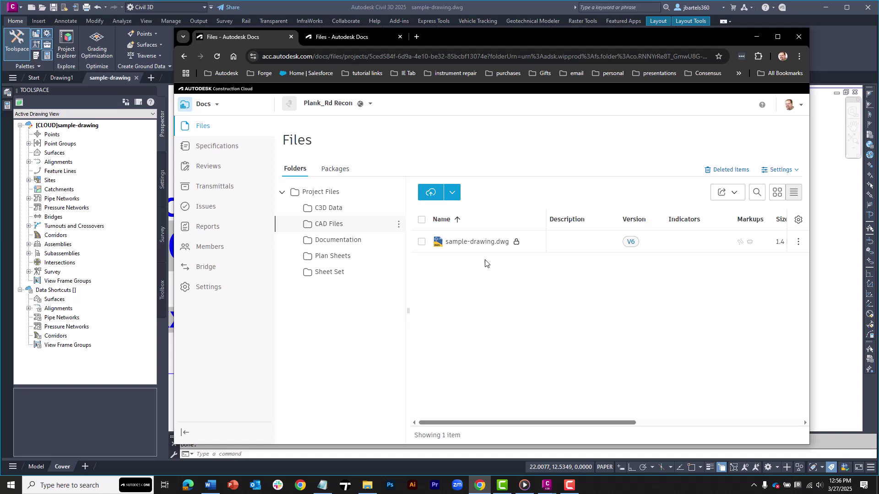
click(357, 38)
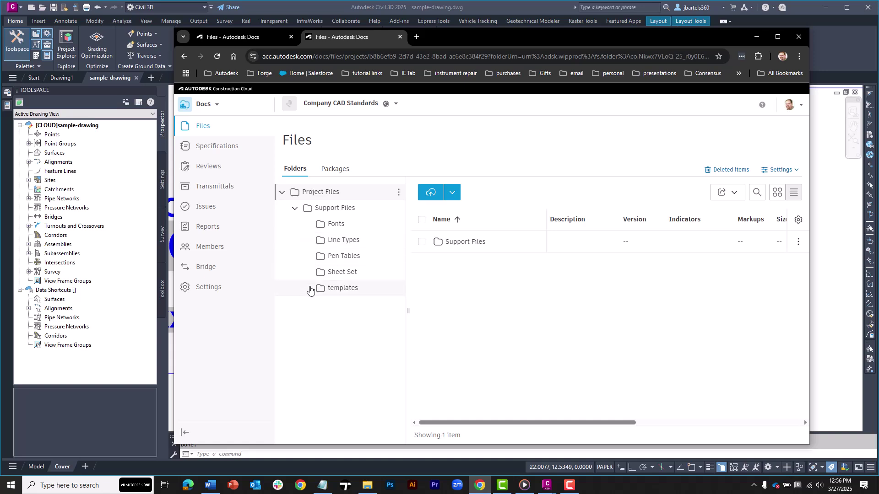
click(332, 225)
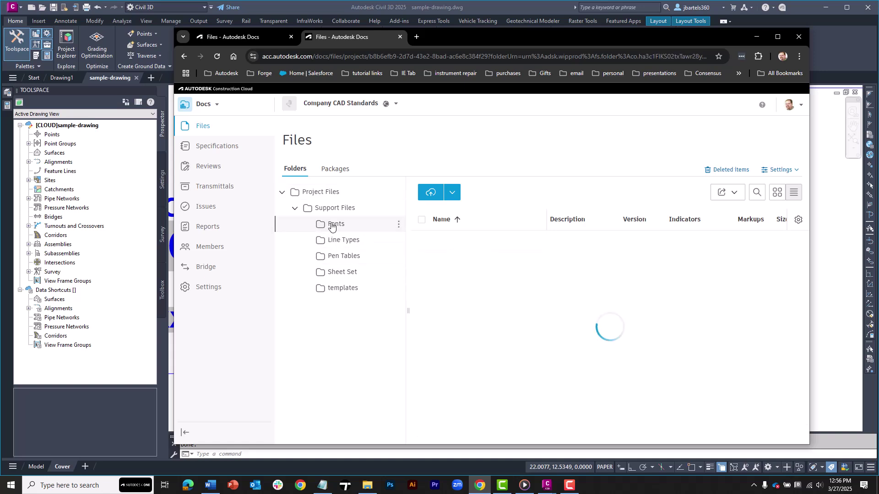
click(332, 242)
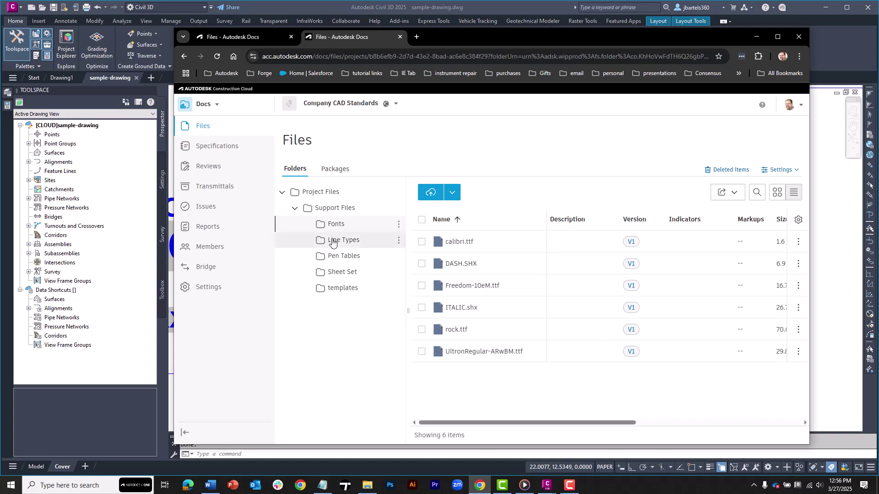
click(333, 256)
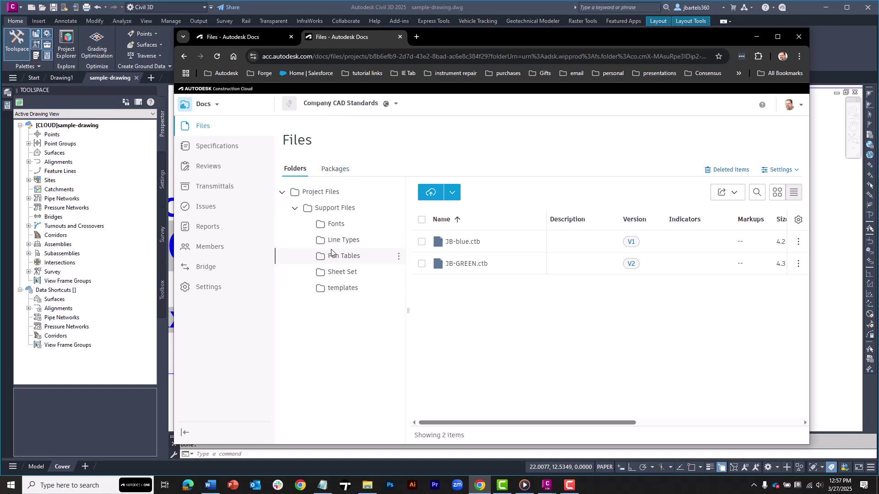
click(265, 37)
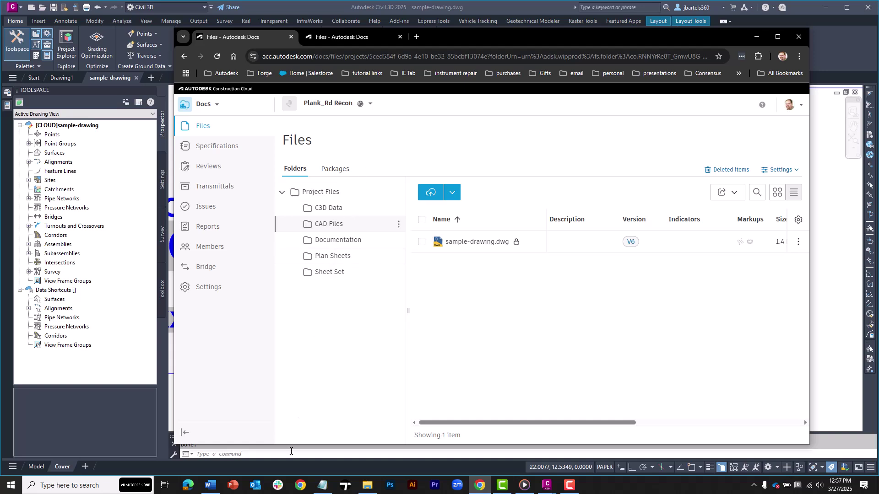
Step: Load web.autocad.com in a new browser window to reach AutoCAD Web's Recent drawings
click(299, 486)
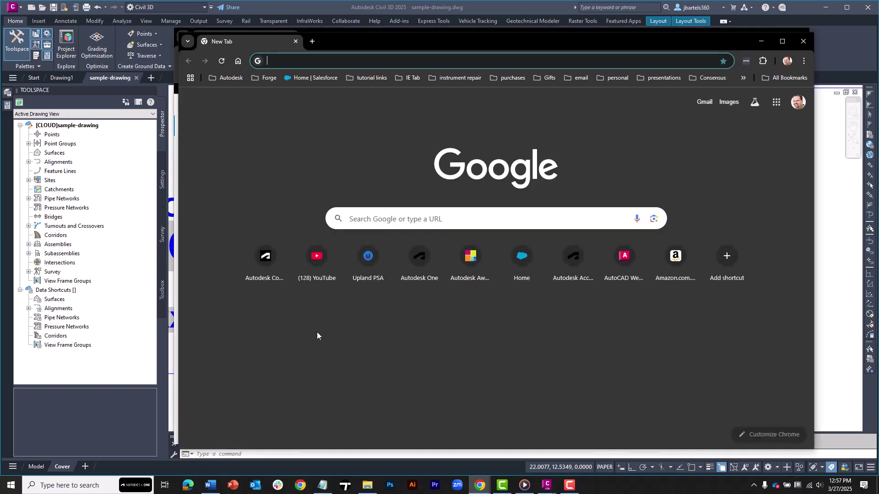
text(web)
key(Return)
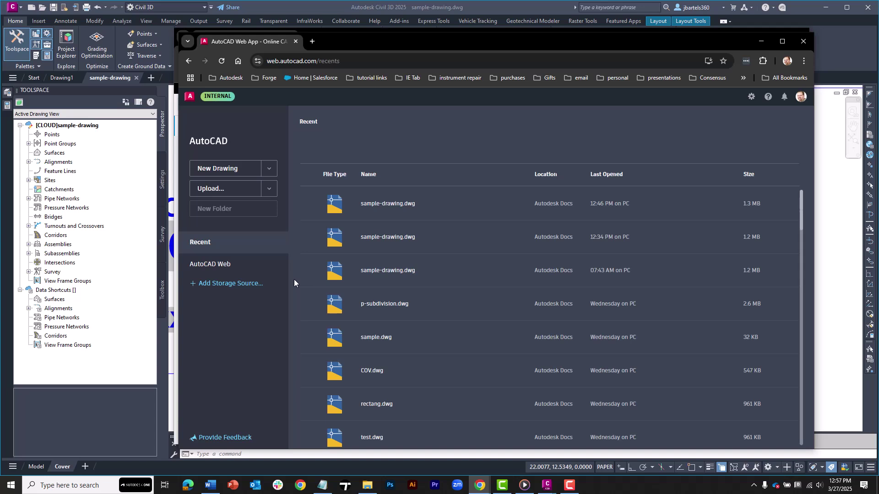
Step: Add Autodesk Docs as a storage source with the Company CAD Standards and Plank_Rd Recon projects
click(253, 283)
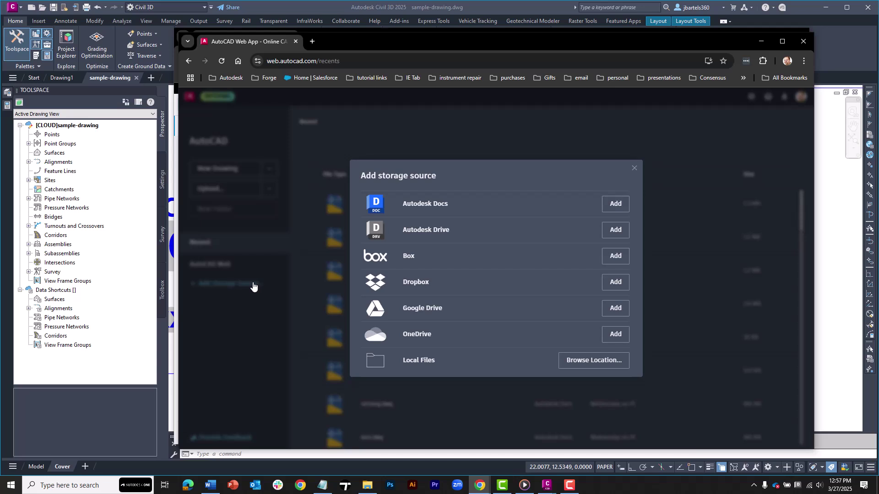
click(611, 202)
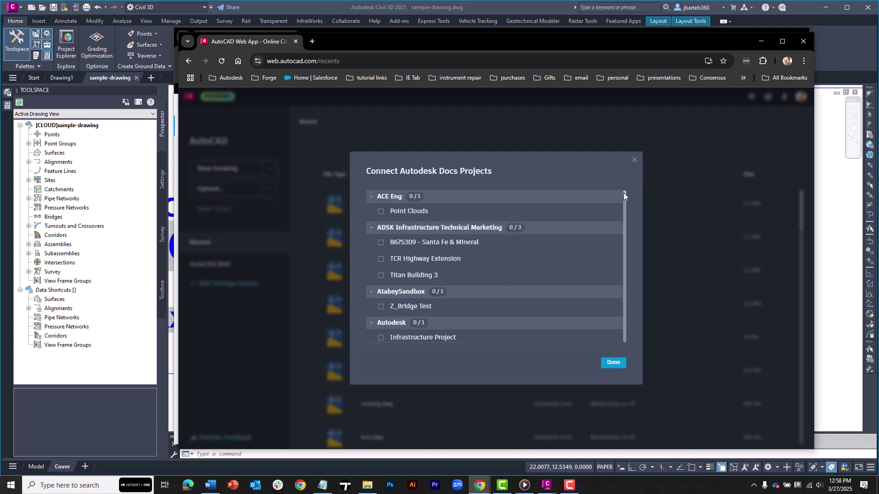
drag(624, 192, 630, 264)
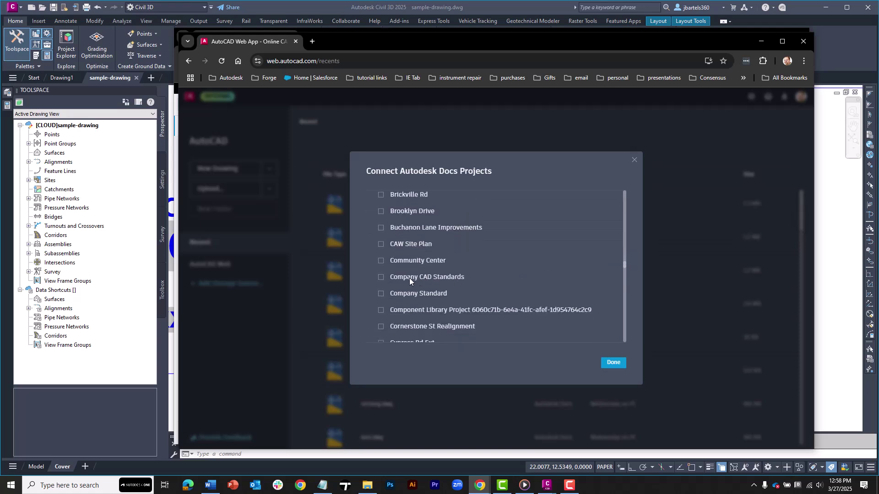
click(381, 278)
drag(623, 264, 625, 288)
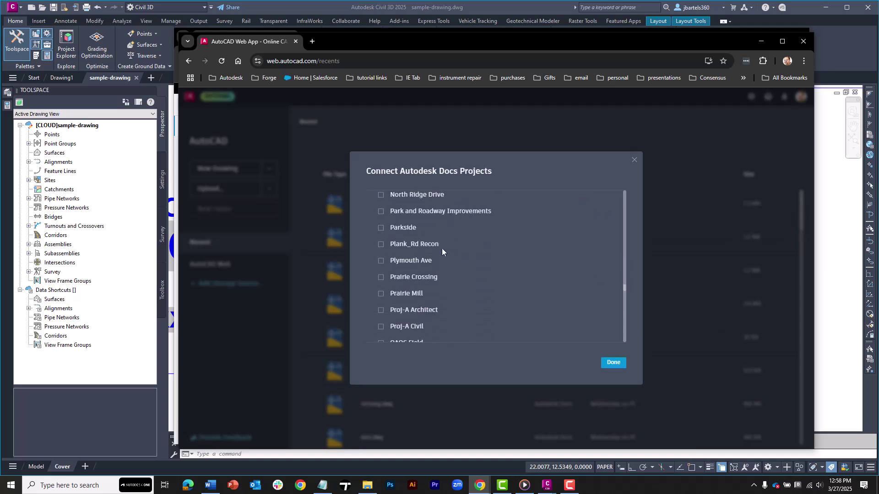
click(382, 245)
click(608, 365)
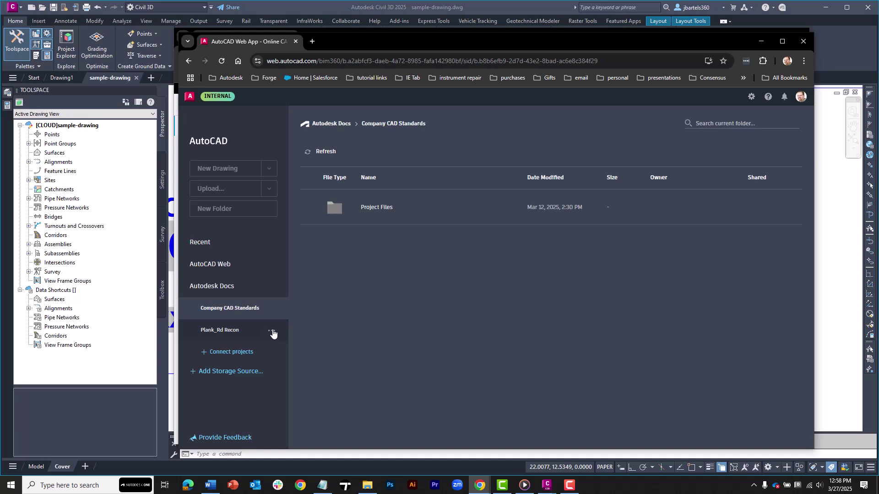
Step: Run Set Up Project from Plank_Rd Recon's Project Support Files to create its shared support folder
click(272, 331)
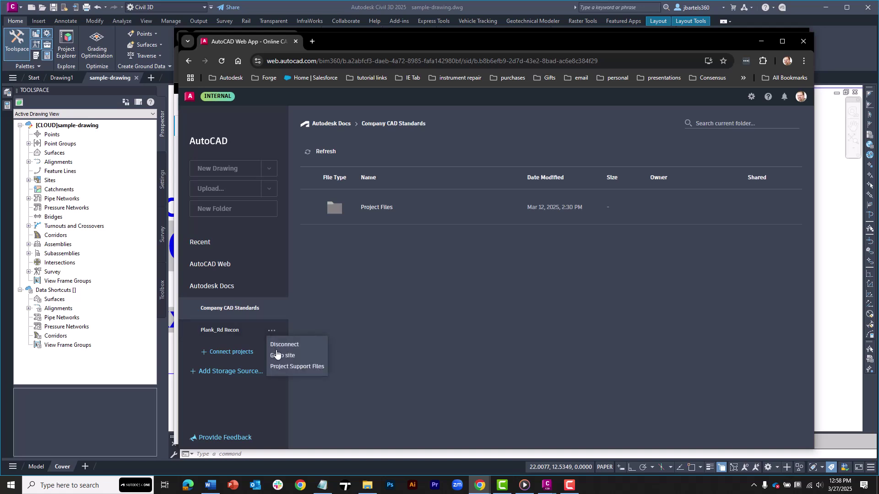
click(283, 367)
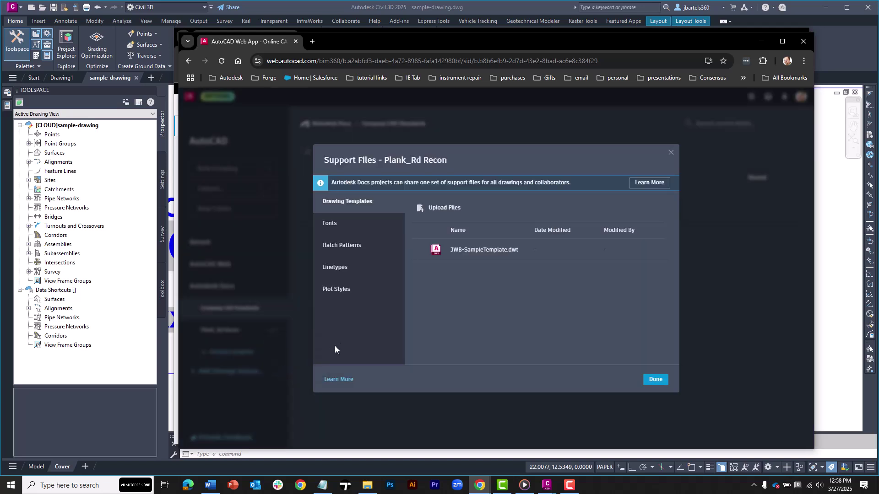
click(637, 185)
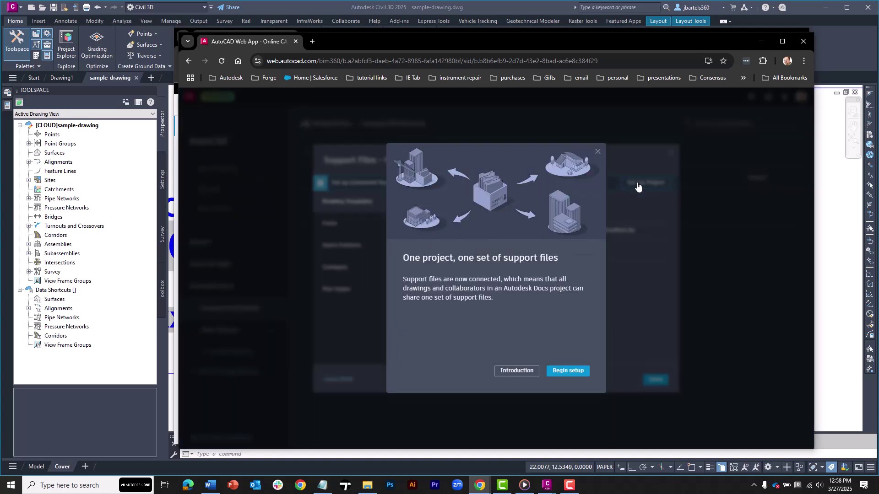
click(564, 372)
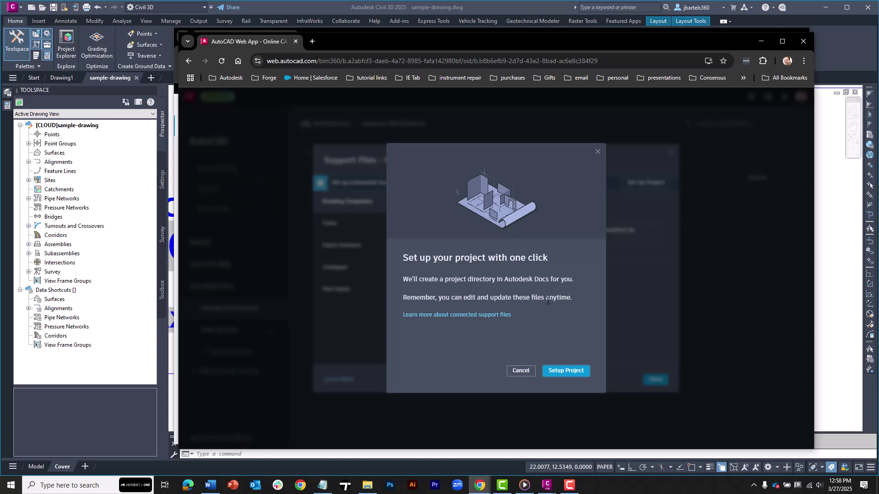
click(560, 372)
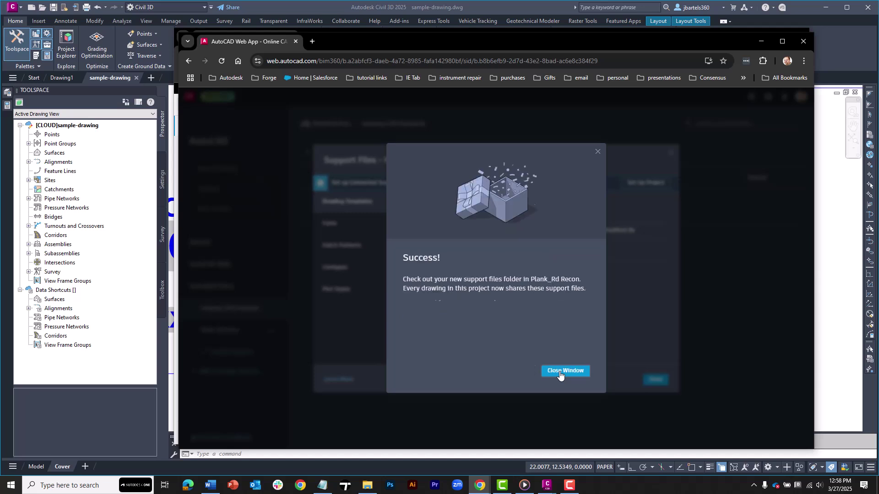
click(560, 372)
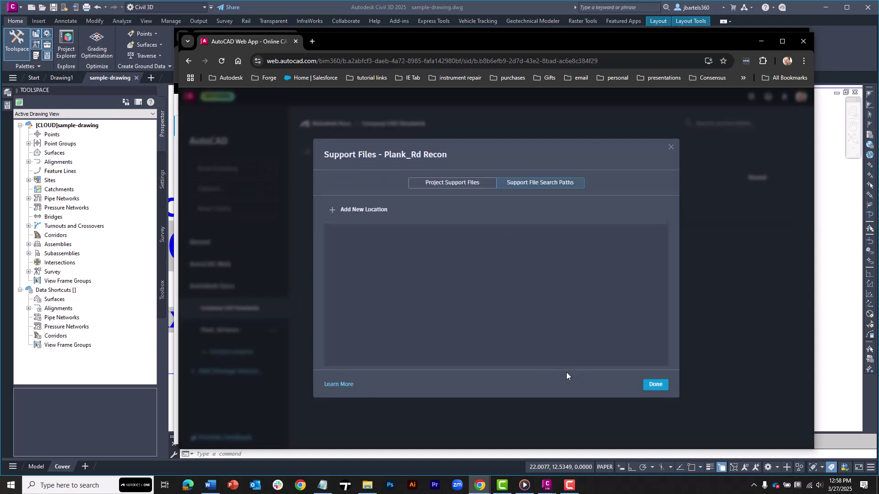
Step: Confirm Plank_Rd Recon's .autodesk.support folder is empty in Docs, then bring the search paths back up
drag(545, 40, 543, 292)
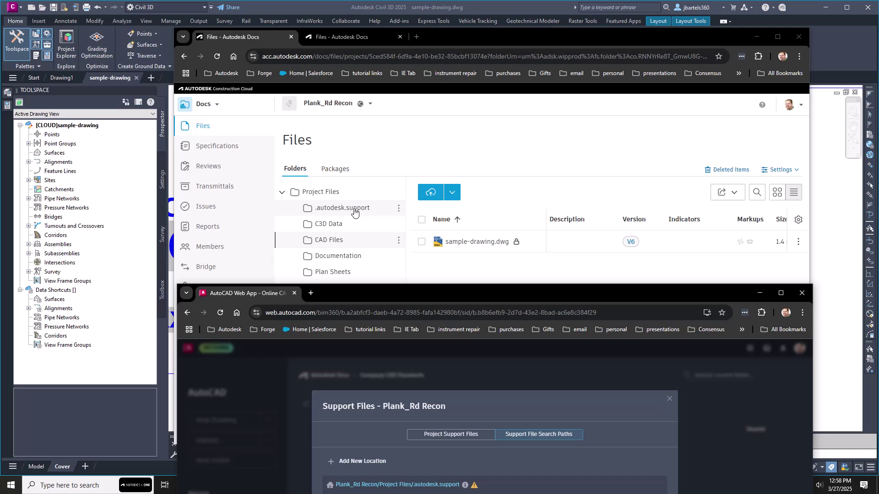
click(354, 209)
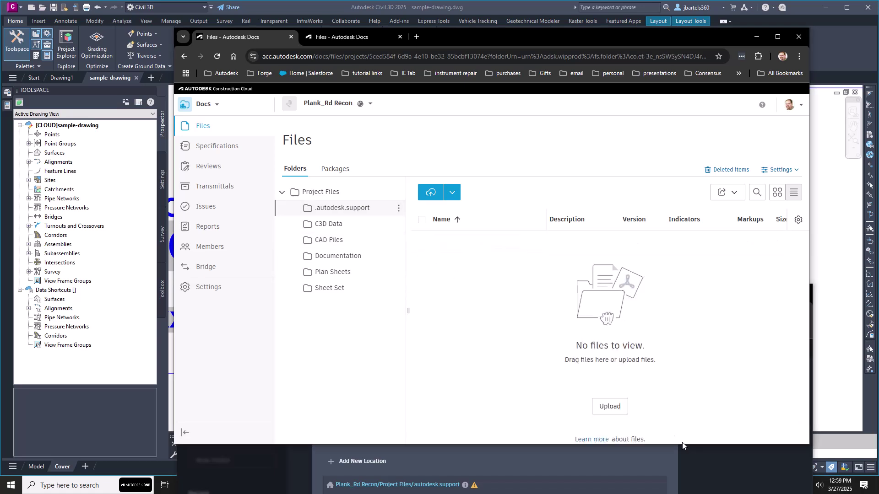
click(696, 455)
drag(619, 301, 610, 87)
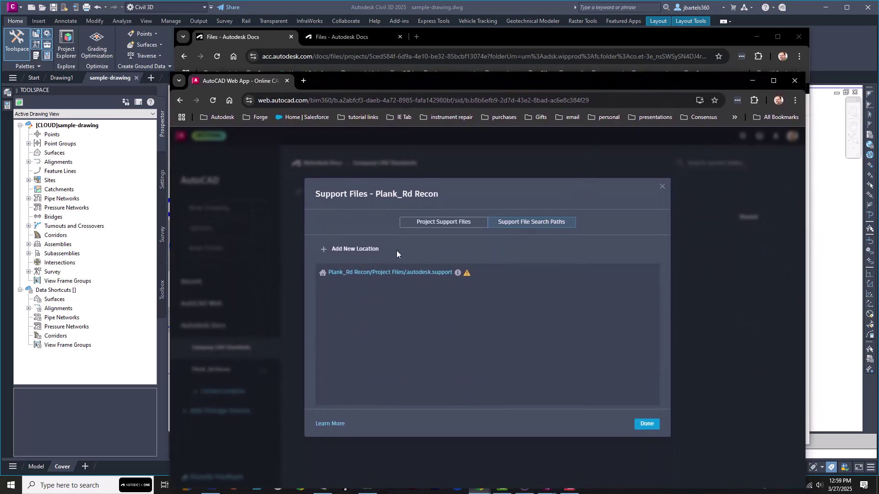
Step: Add a new location pointing to Company CAD Standards > Project Files > Support Files
click(370, 250)
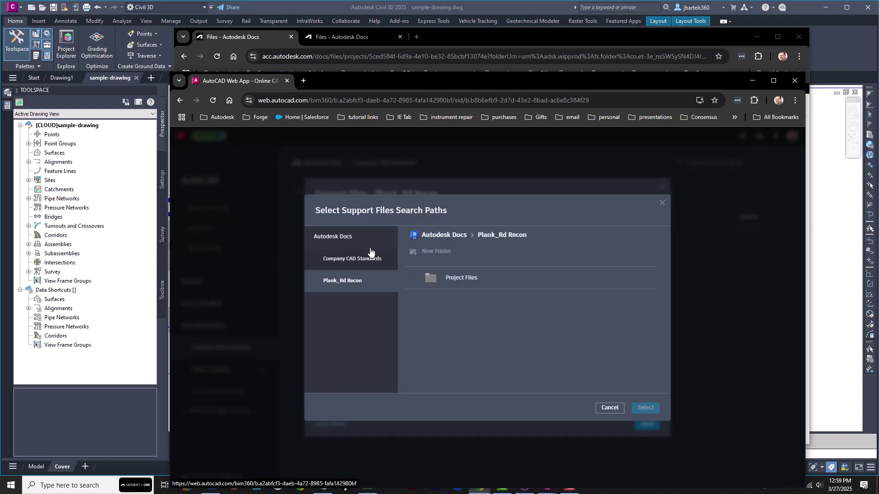
click(366, 259)
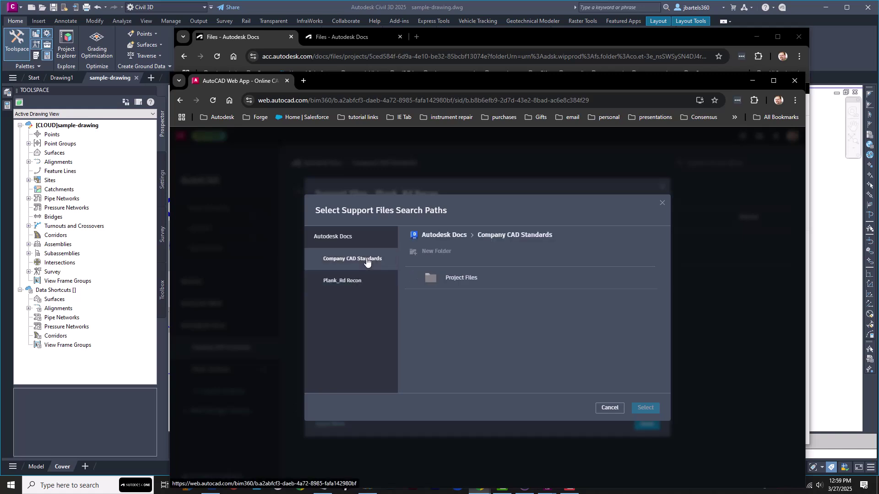
click(439, 278)
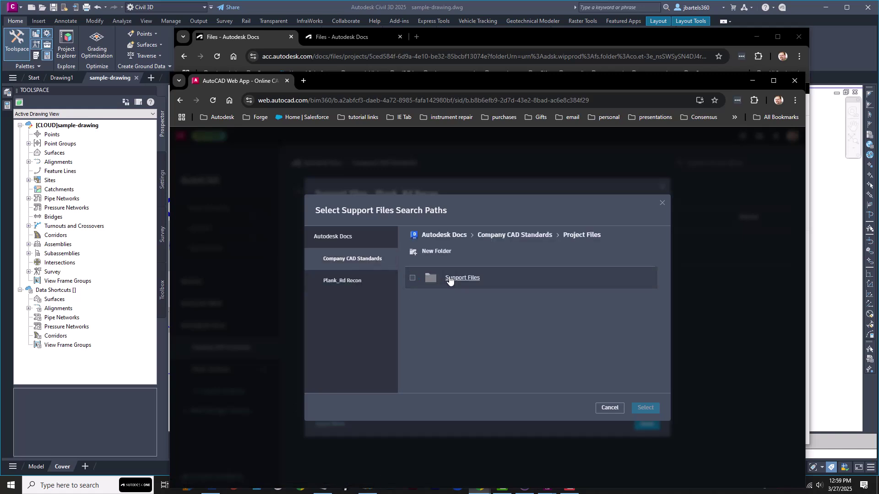
click(412, 278)
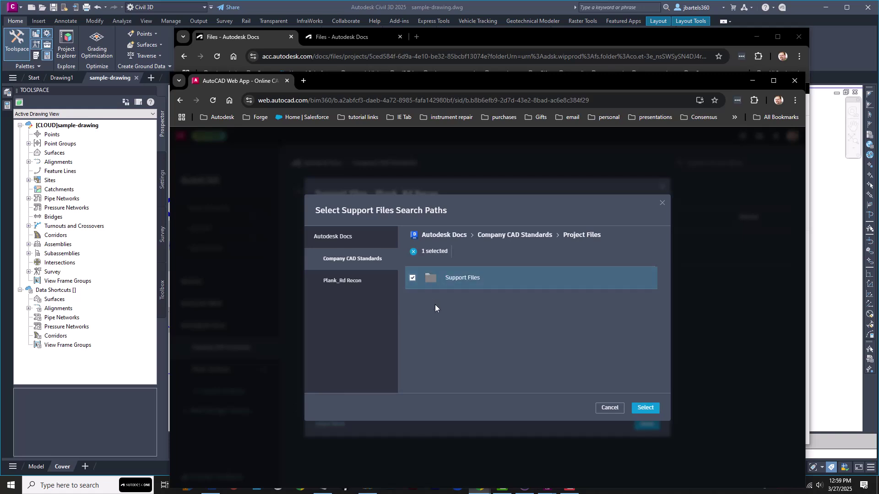
click(645, 407)
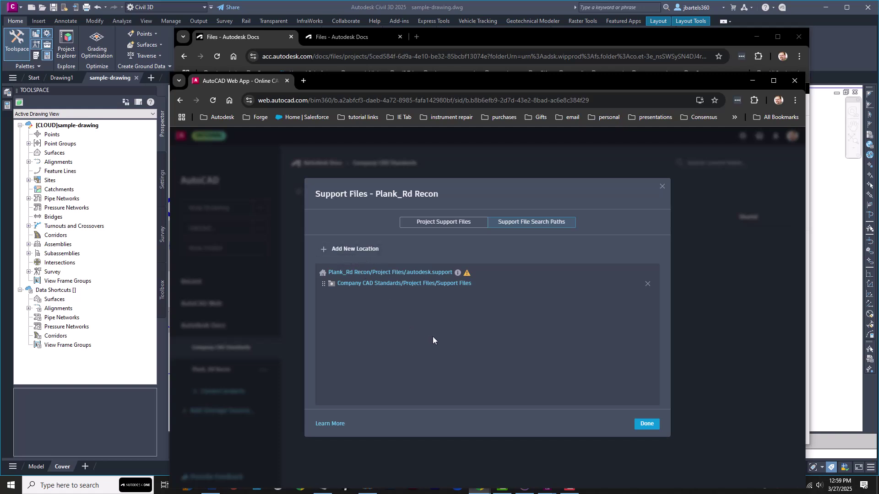
Step: Save both search paths and open Plank_Rd Recon's CAD Files folder listing sample-drawing.dwg V6
click(646, 424)
drag(513, 86, 515, 315)
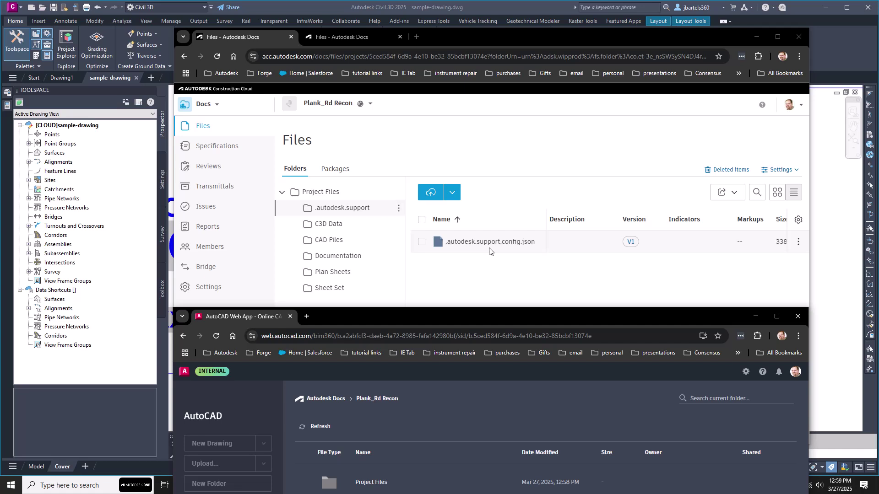
click(333, 240)
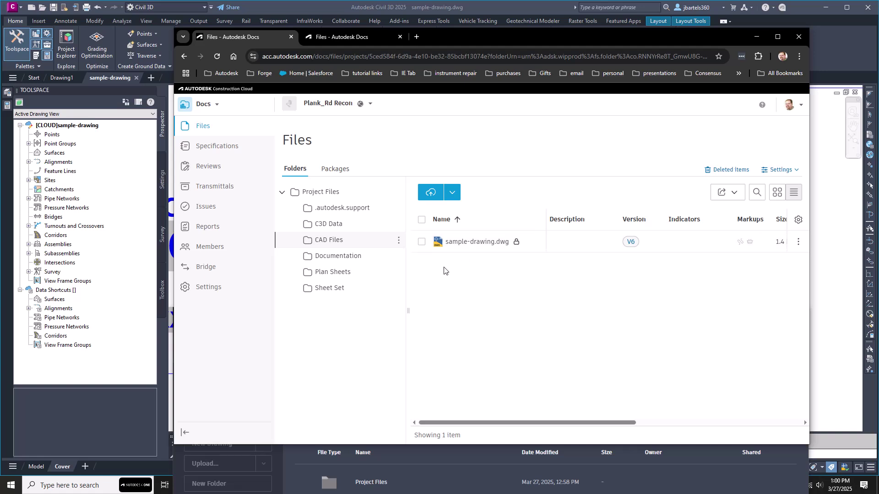
click(143, 158)
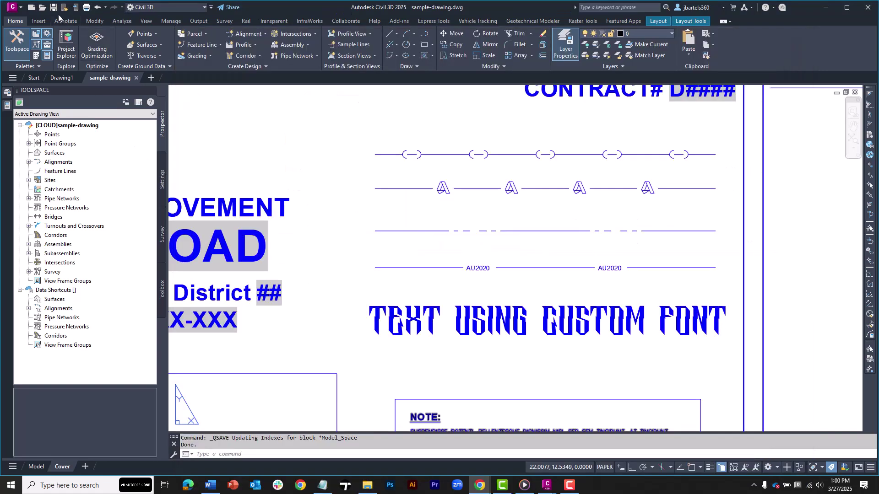
key(alt+Tab)
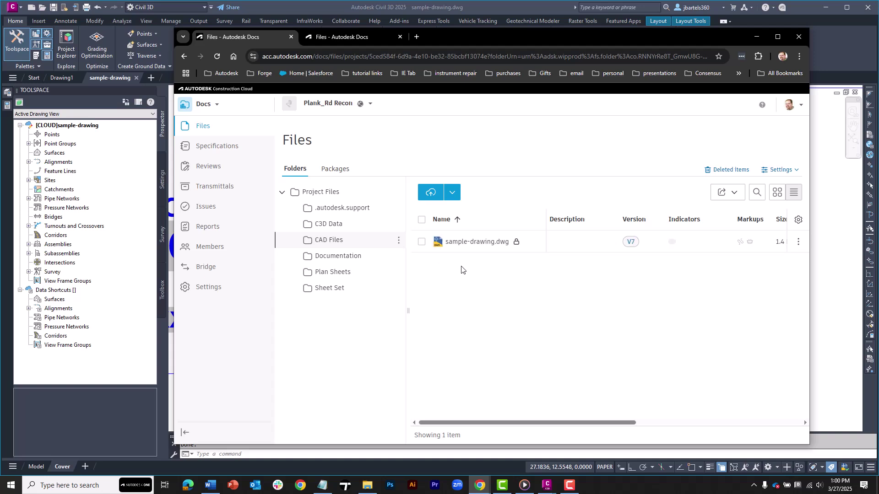
click(463, 243)
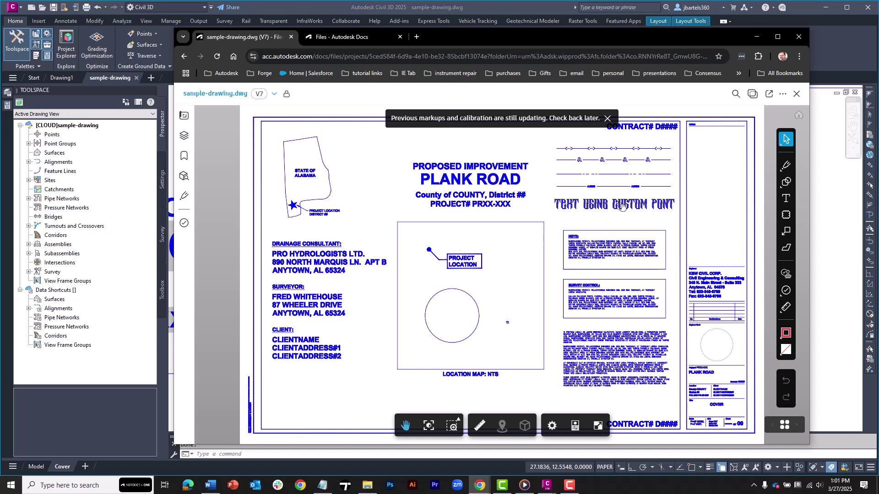
click(796, 94)
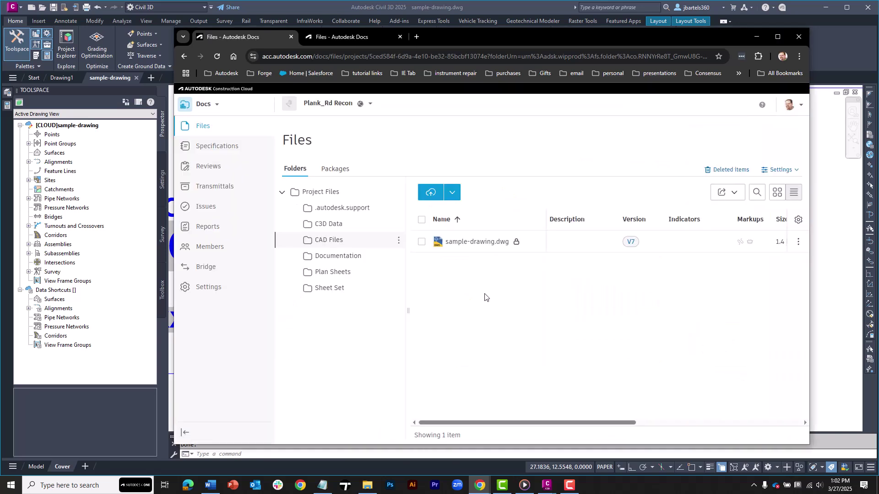
Step: Close sample-drawing.dwg in Civil 3D and bring up the Sheet Set Manager palette
click(140, 179)
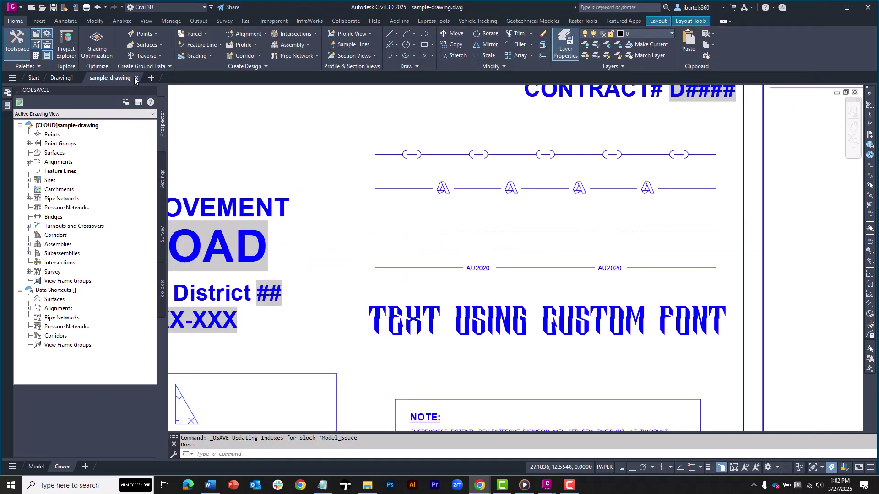
click(136, 78)
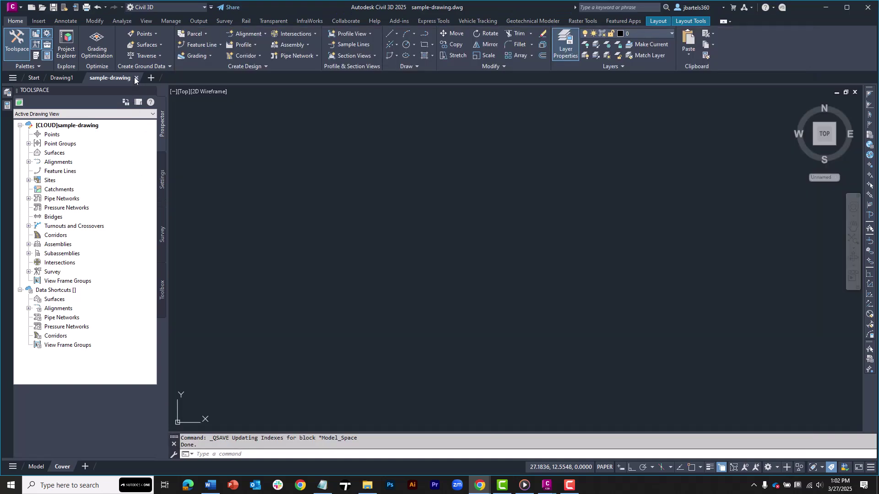
click(39, 68)
click(53, 89)
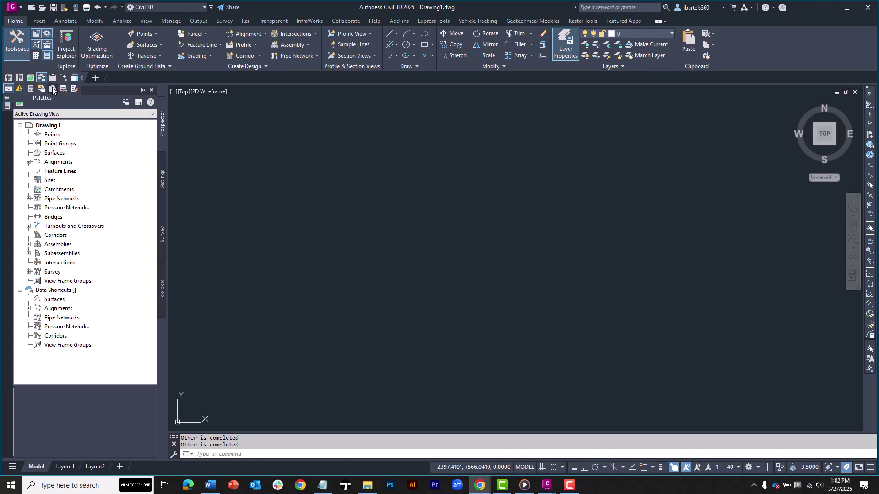
Step: Open the Plank_Rd Recon.dst sheet set so its Cover sheet is listed
click(257, 131)
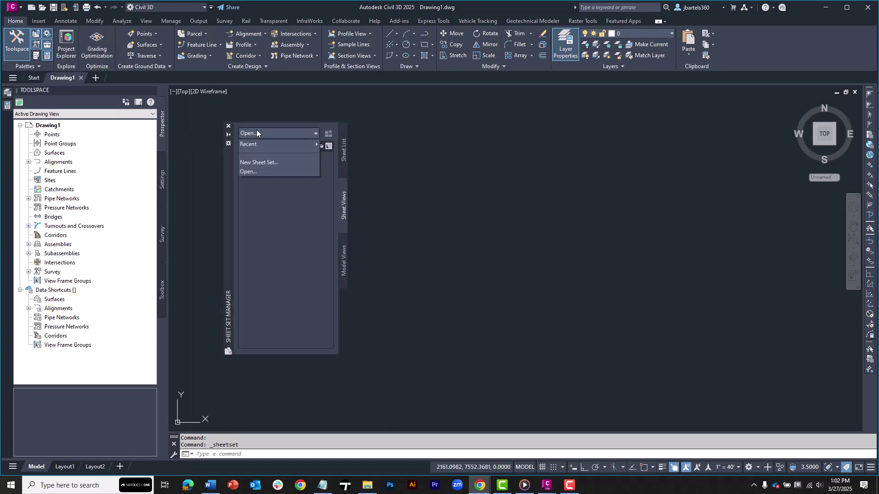
click(249, 172)
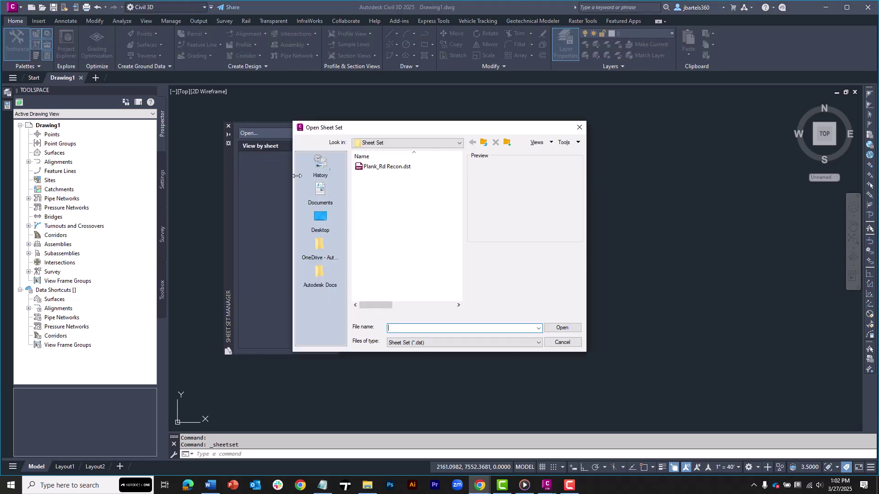
click(375, 167)
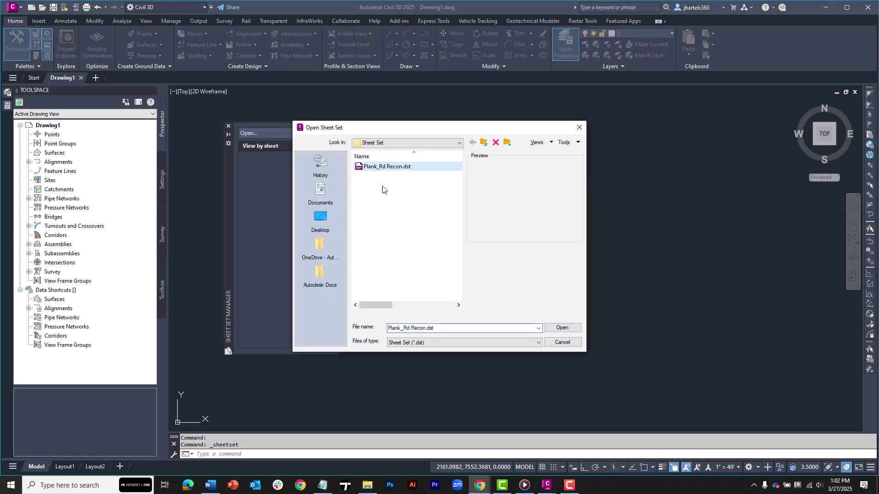
click(555, 329)
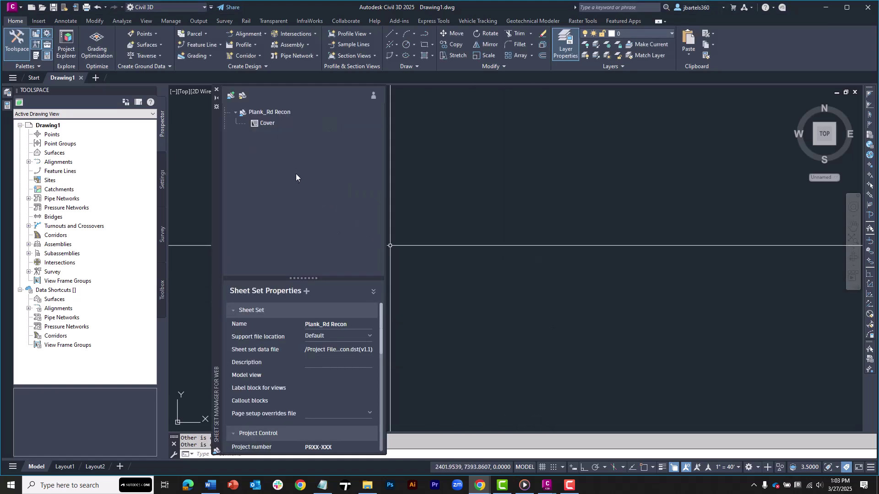
Step: Open the Cover sheet's layout and view the Plank_Rd Recon sheet set properties
click(263, 126)
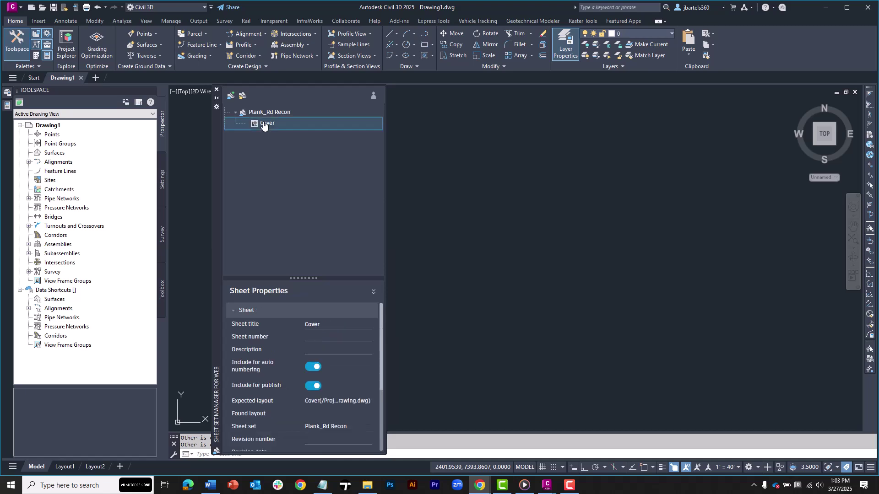
double_click(263, 124)
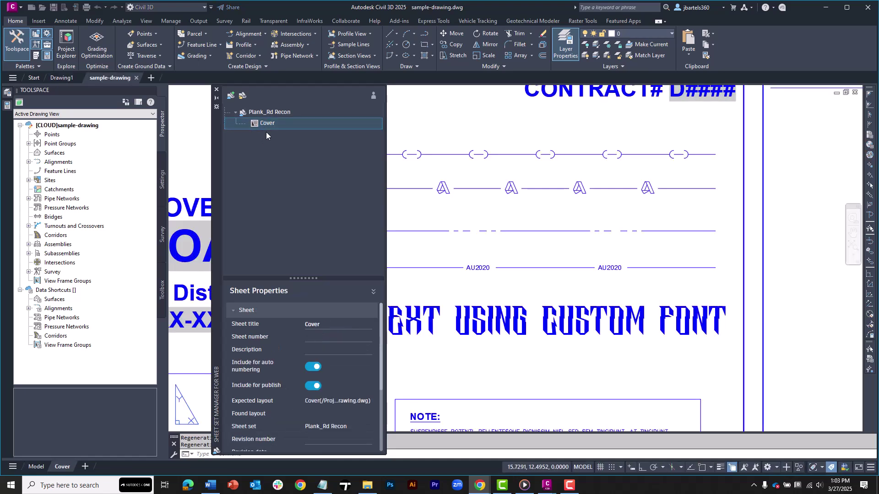
click(269, 113)
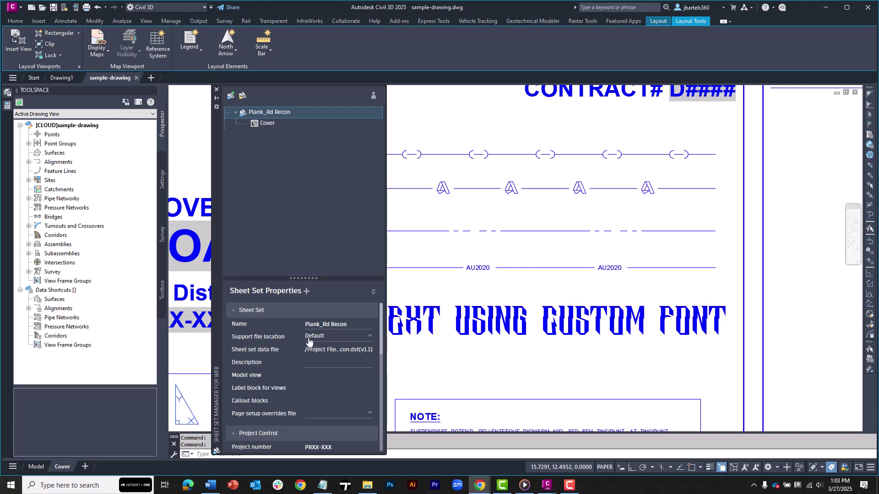
Step: Publish the Cover sheet as a PDF to the Sheet Set folder and return to Autodesk Docs
right_click(268, 124)
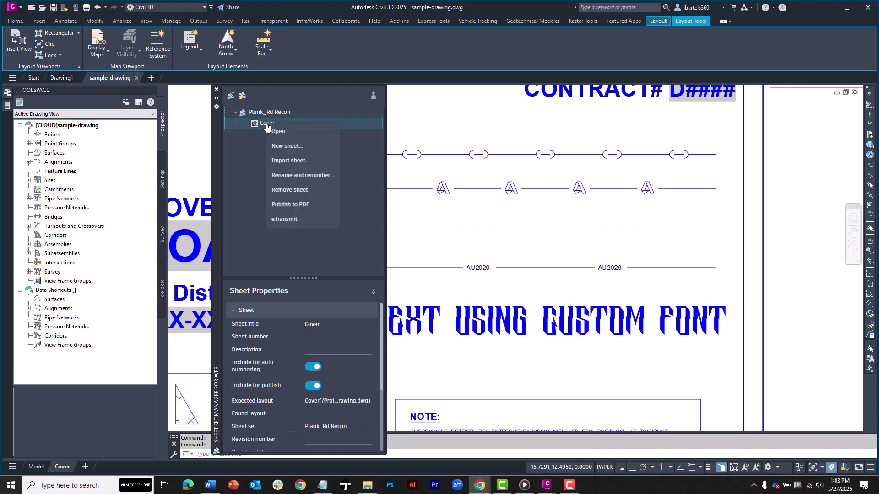
click(279, 204)
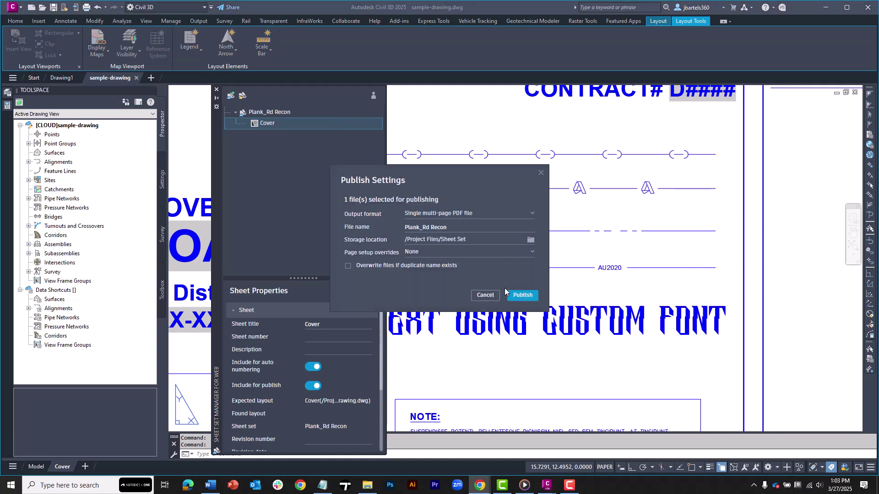
click(517, 295)
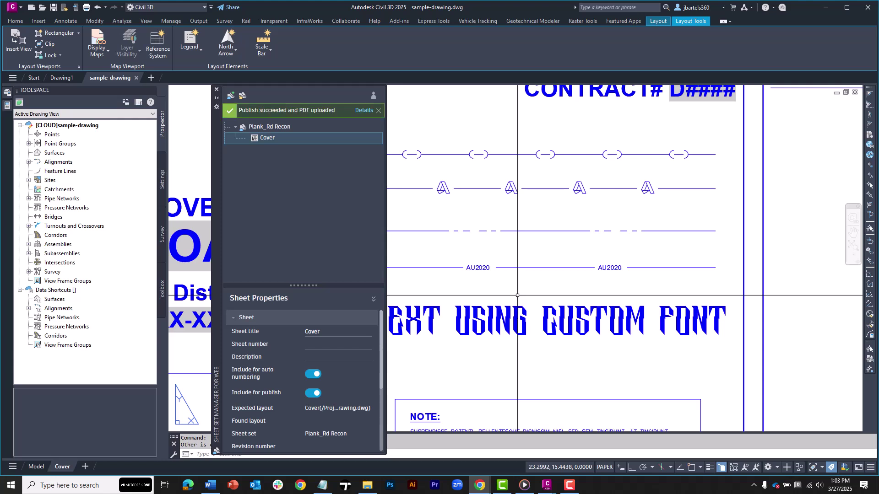
key(alt+Tab)
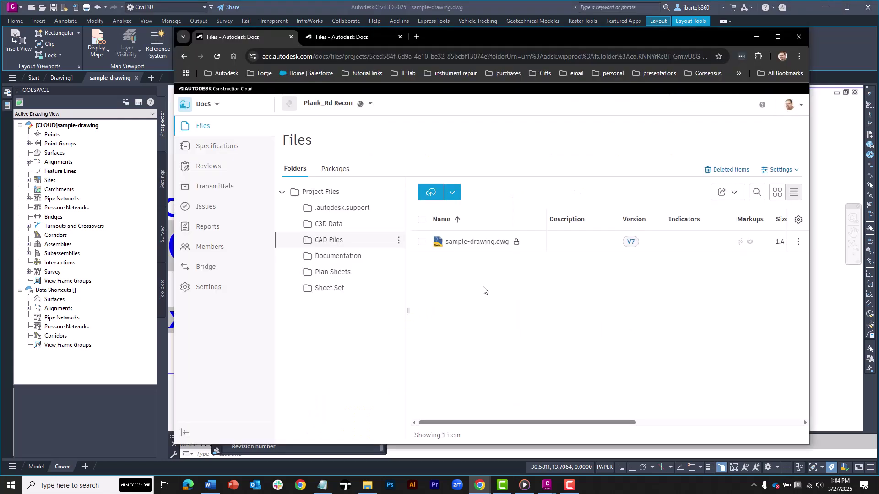
Step: View Plank_Rd Recon.pdf from the Sheet Set folder, zoomed in on its upper-right custom-font text
click(330, 289)
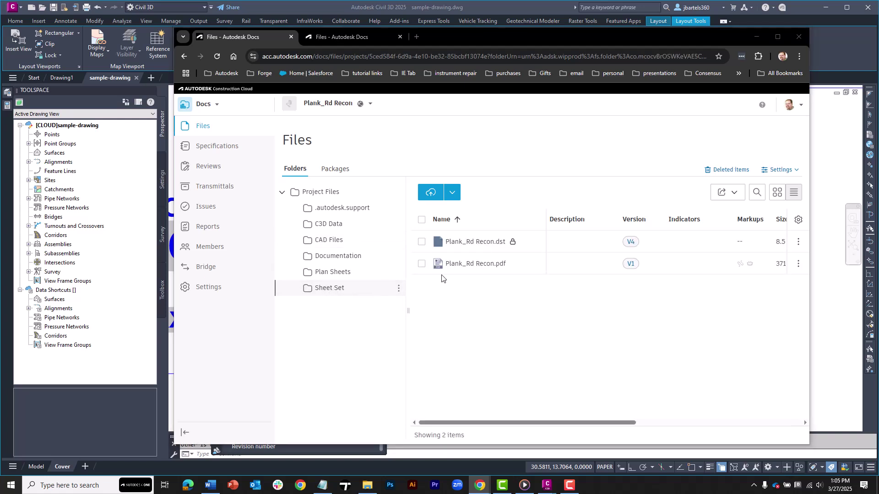
click(456, 266)
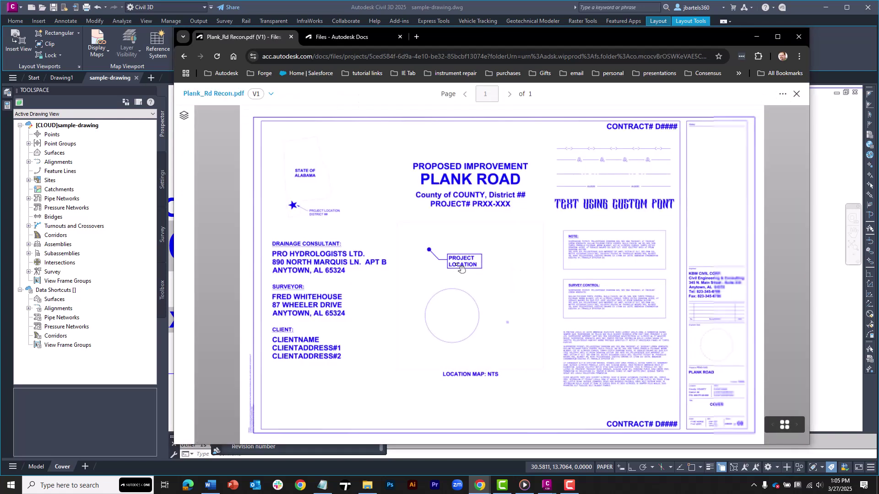
scroll(611, 212, up, 3)
drag(612, 212, 554, 267)
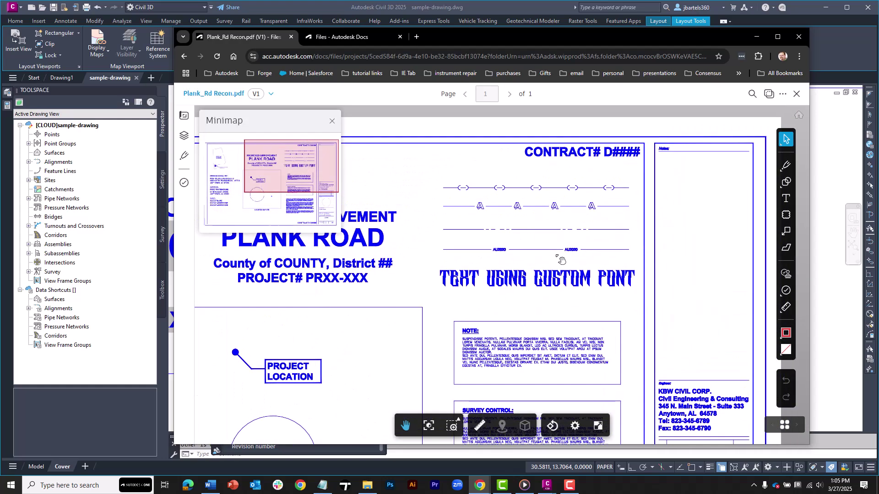